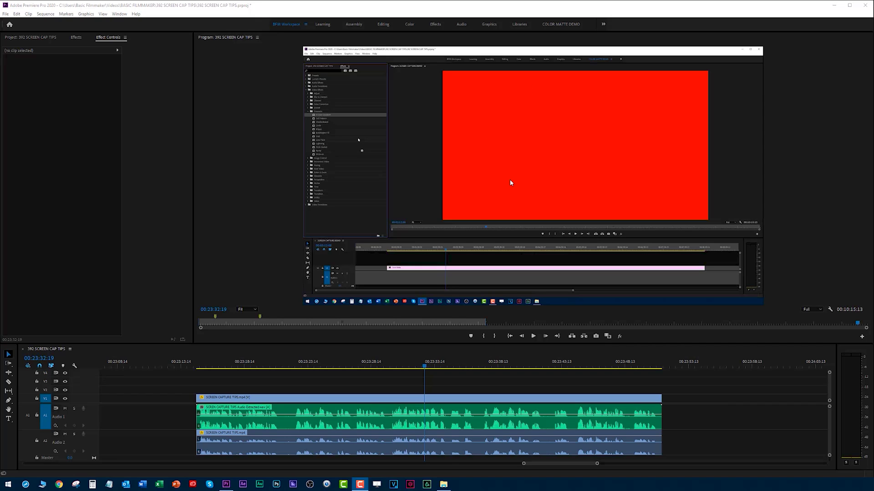
# Mute Audio 2, unmute Audio 1, and play the sequence from about 00:23:30 to listen to the Shure microphone recording.
pyautogui.click(275, 441)
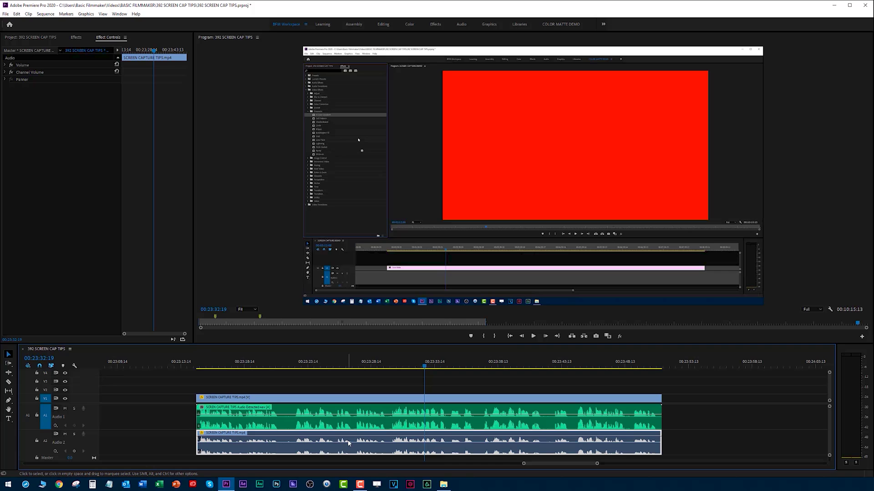
pyautogui.click(261, 412)
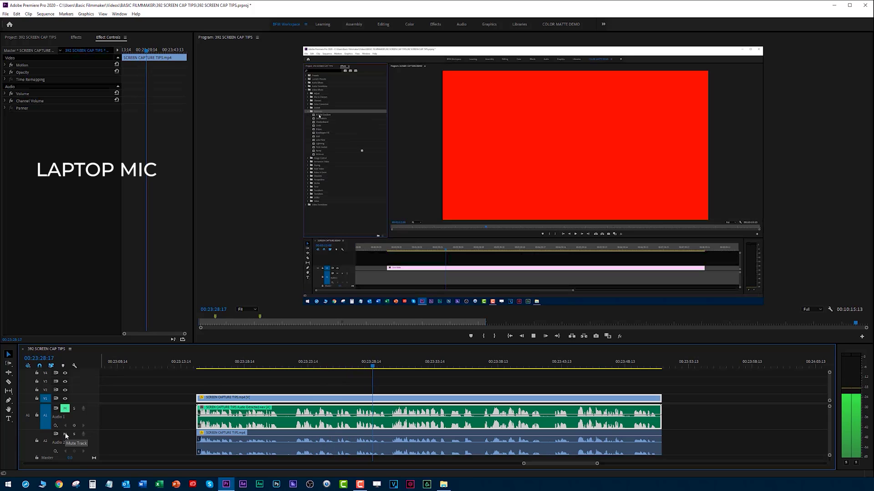
pyautogui.click(65, 435)
pyautogui.click(65, 409)
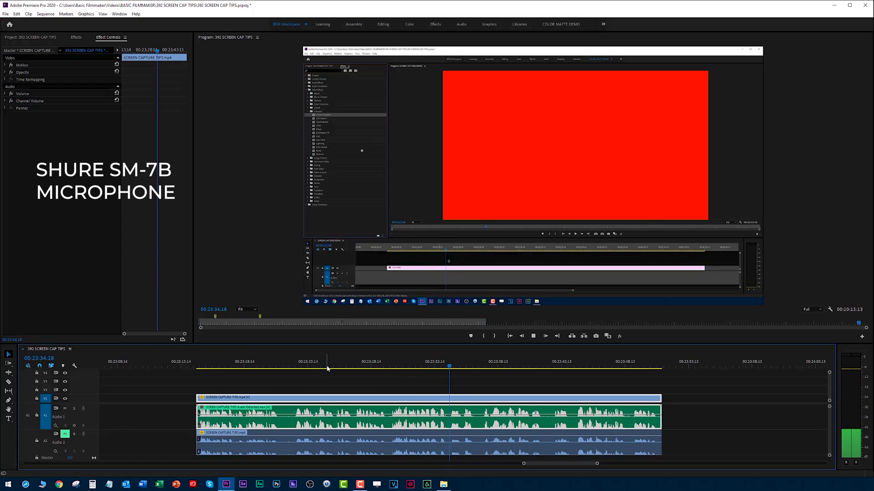
pyautogui.click(392, 364)
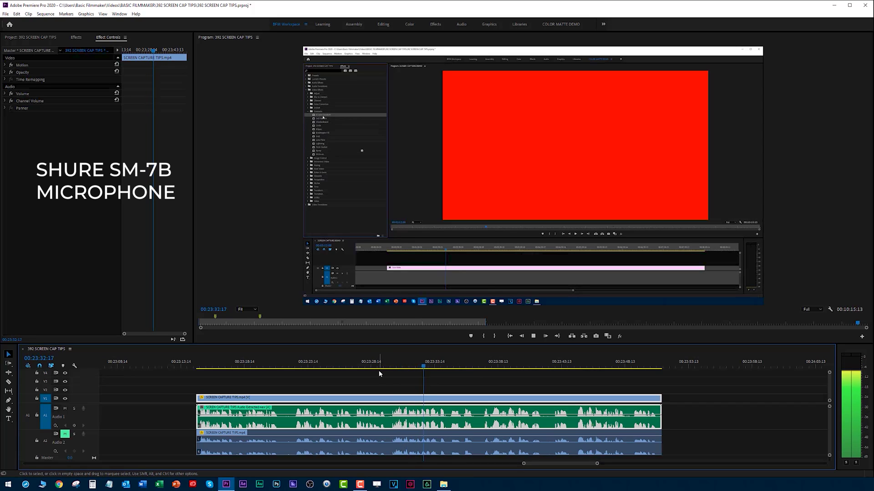
pyautogui.press('space')
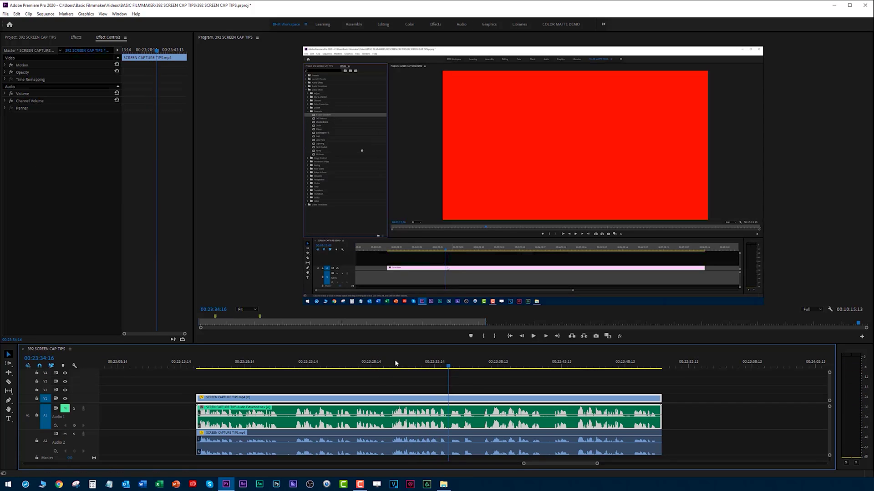
# Play the sequence from about 00:23:30 with only Audio 2 audible to listen to the laptop microphone recording.
pyautogui.click(391, 364)
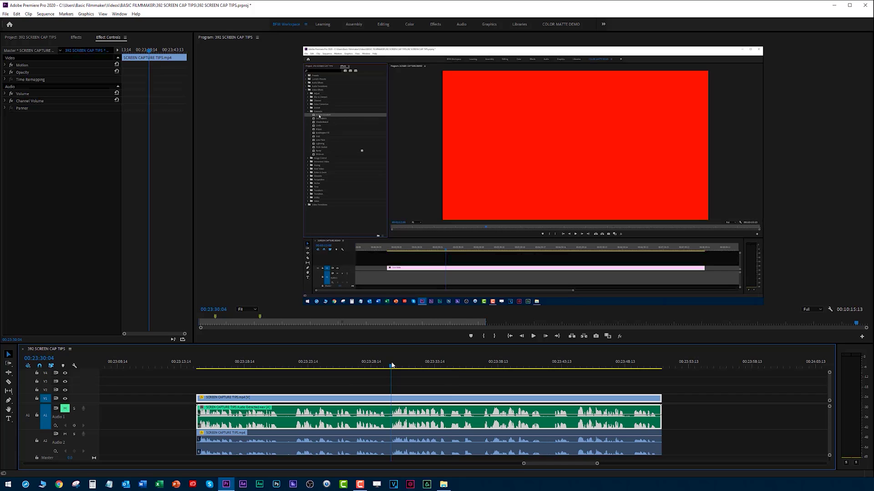
pyautogui.press('space')
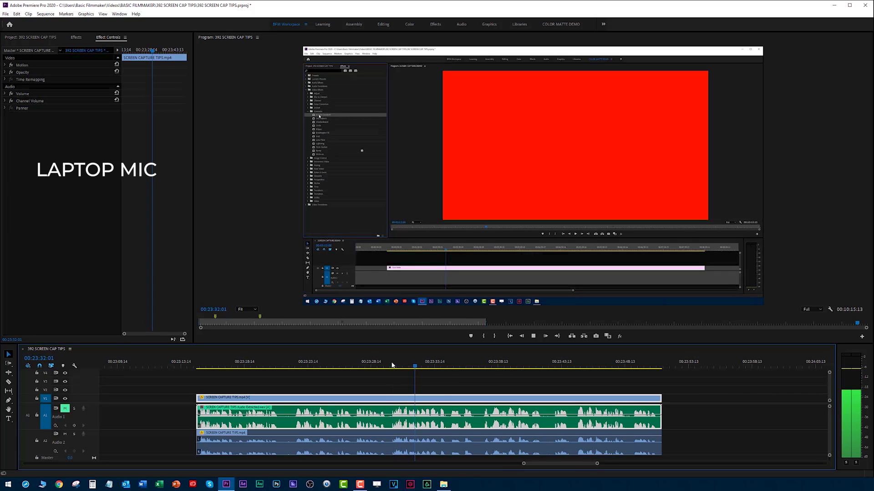
pyautogui.press('space')
# Mute the Audio 2 track, unmute Audio 1, and play the sequence again from about 00:23:30.
pyautogui.click(66, 435)
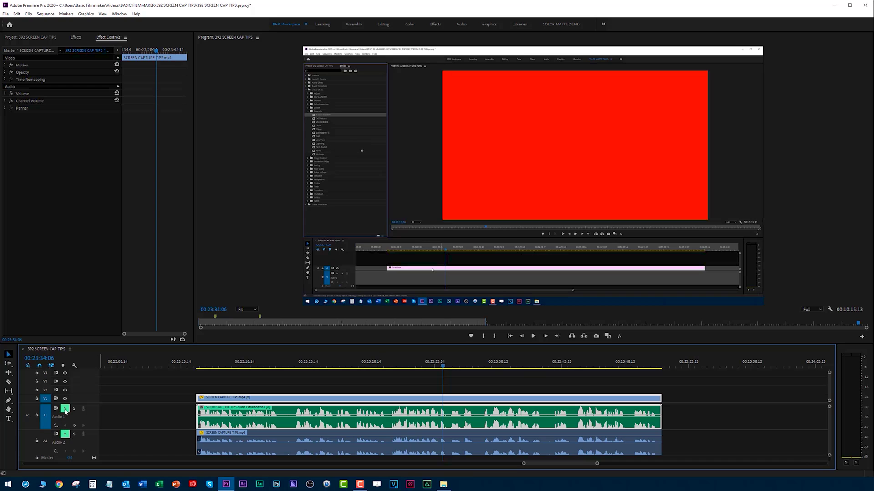
pyautogui.click(65, 409)
pyautogui.click(389, 362)
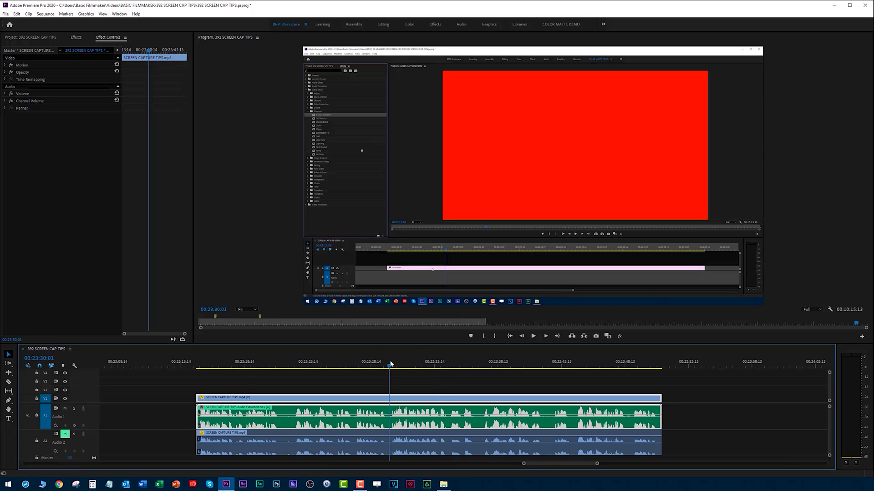
pyautogui.press('space')
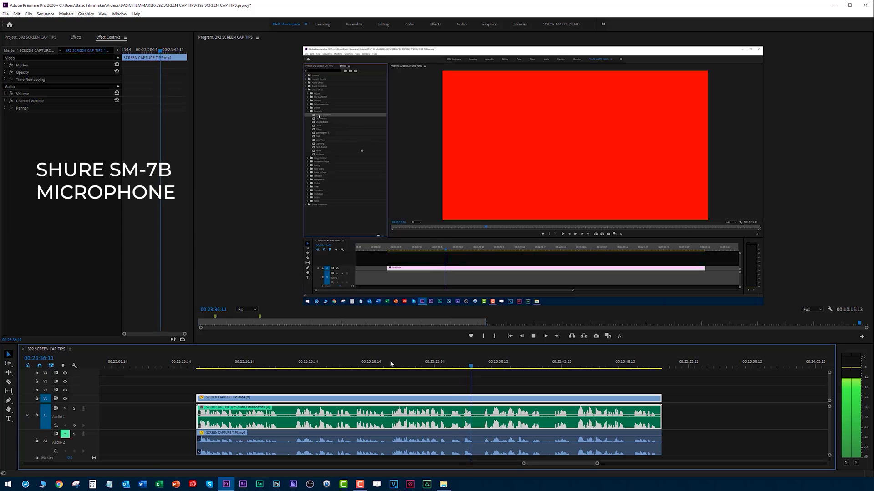
# Select the screen capture video clip with its Audio 1 sound and review it in the maximized Program Monitor from about 00:23:30.
pyautogui.click(204, 423)
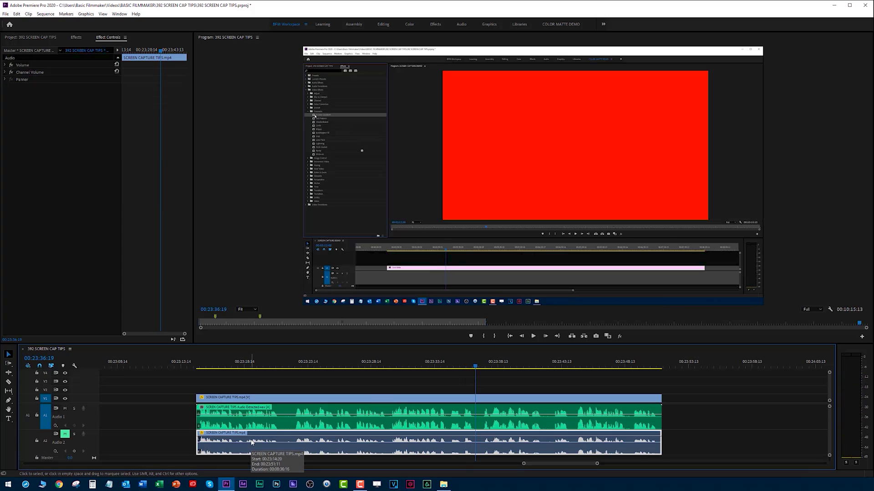
pyautogui.click(229, 412)
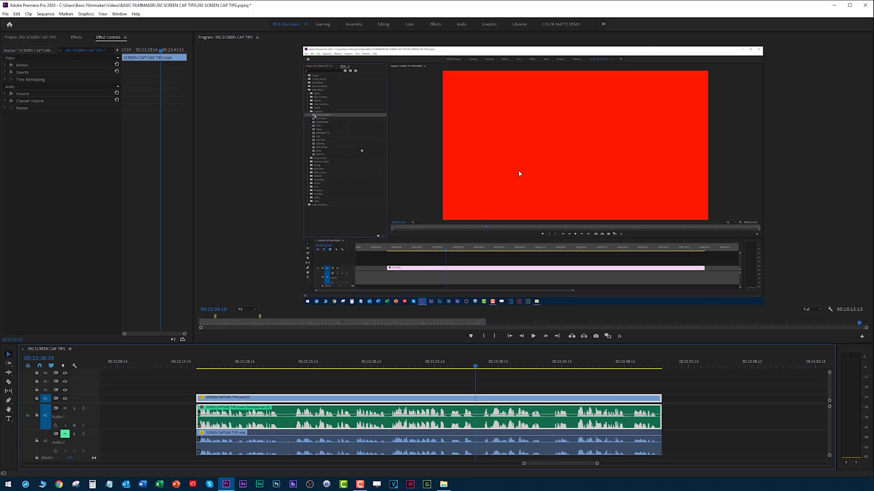
pyautogui.press('`')
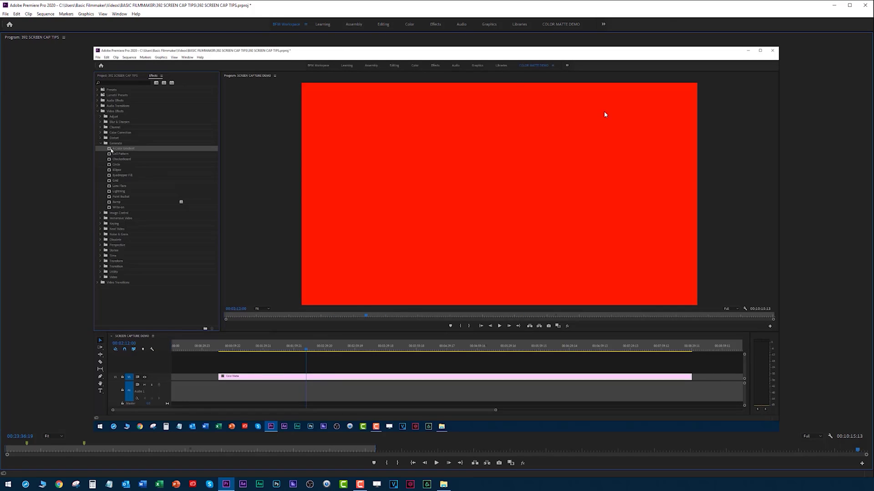
pyautogui.press('`')
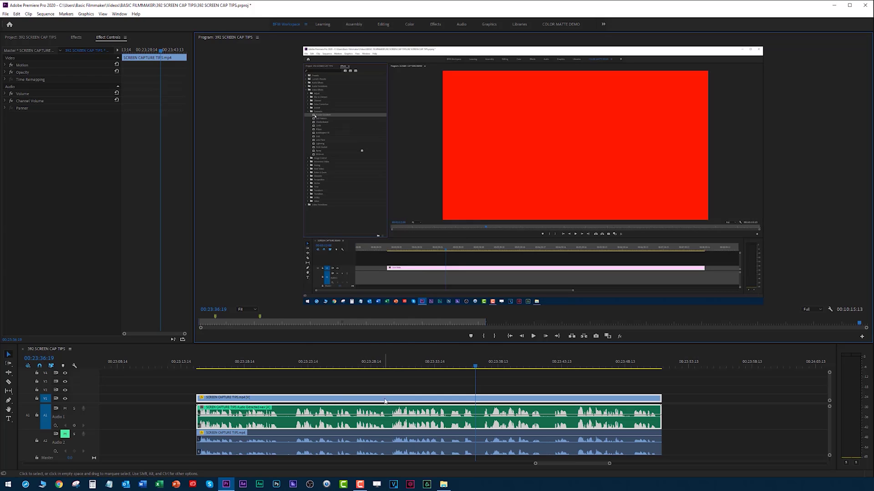
pyautogui.click(391, 366)
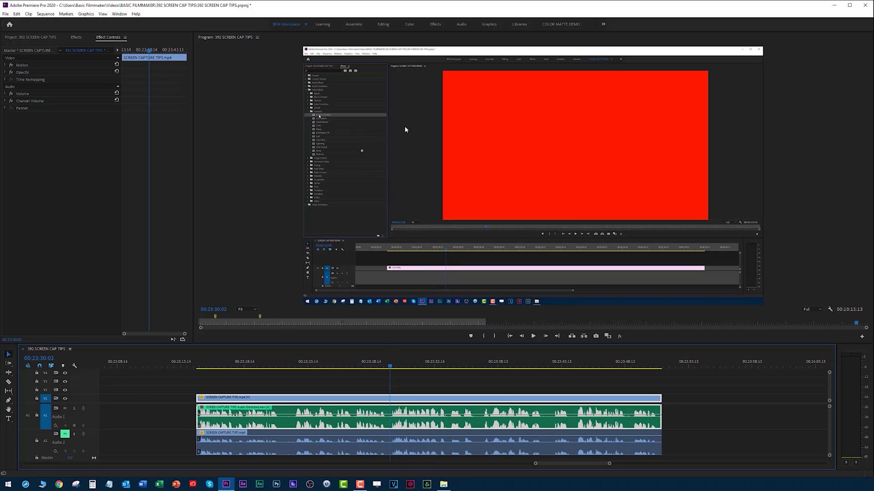
pyautogui.press('`')
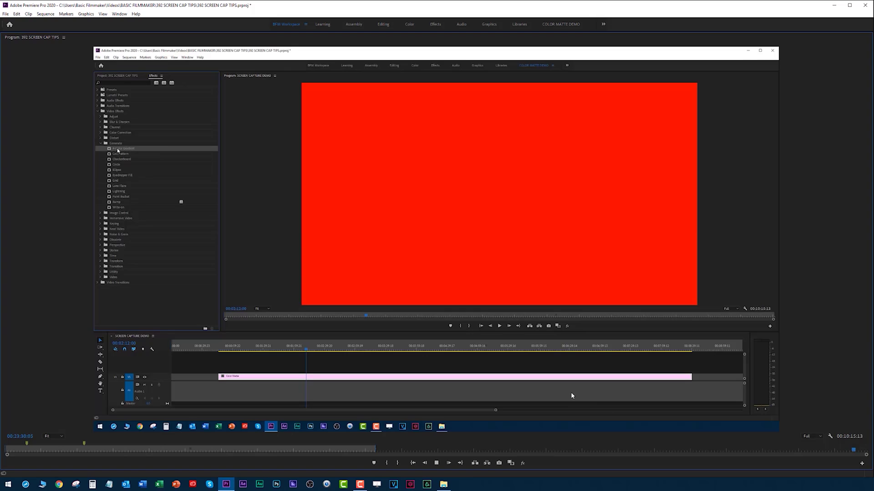
pyautogui.press('`')
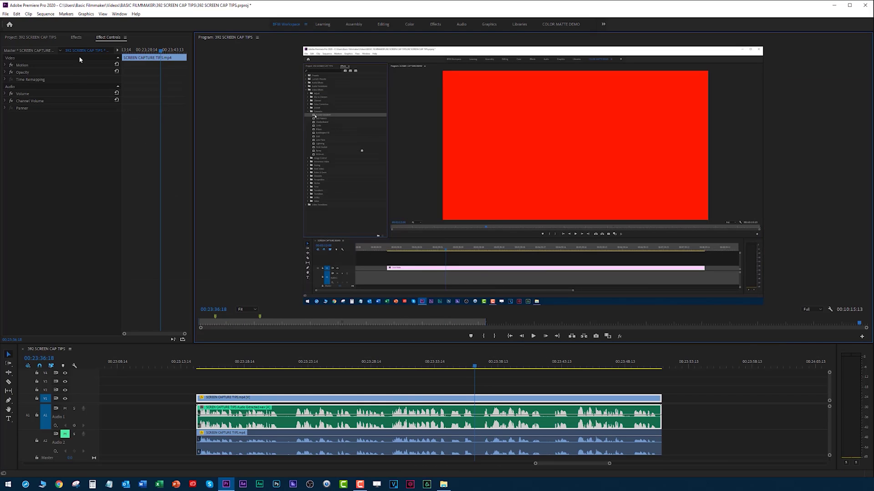
# Set Blacks to -20 in the Lumetri Color basic correction for the selected screen capture clip.
pyautogui.click(120, 15)
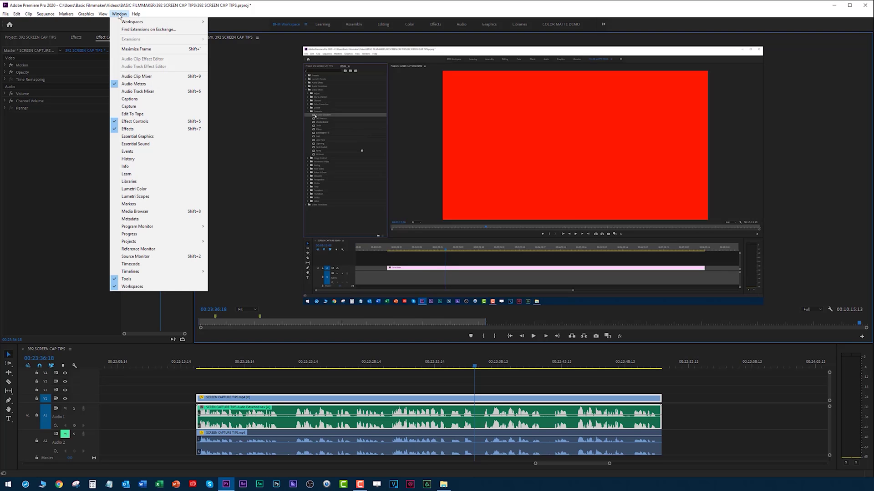
pyautogui.click(133, 189)
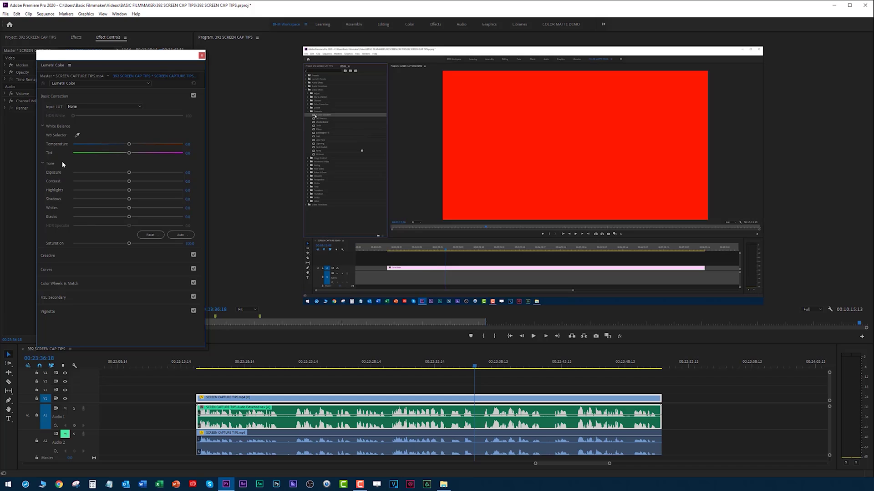
pyautogui.click(187, 218)
pyautogui.write('-20')
pyautogui.press('Return')
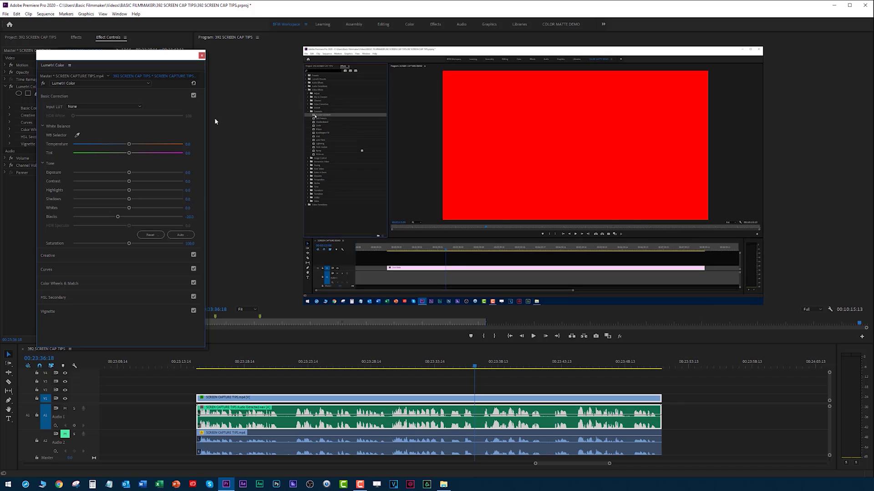
pyautogui.click(201, 56)
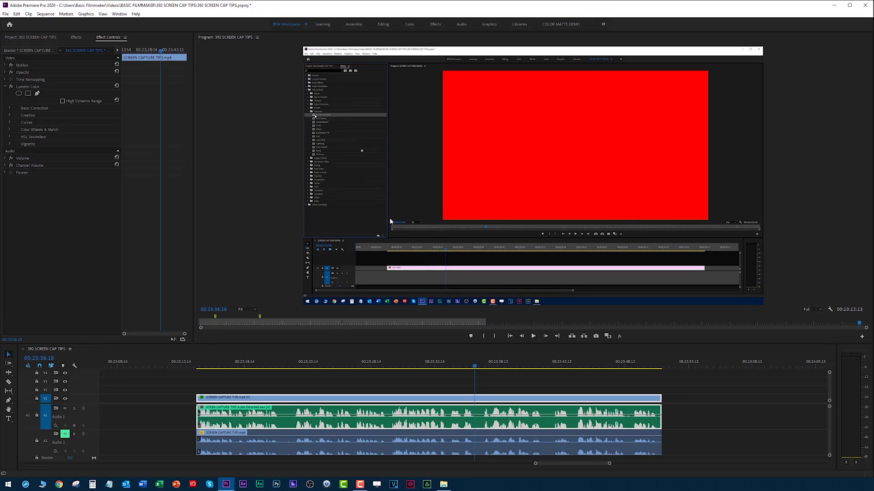
# Play the color-corrected clip in the maximized Program Monitor from about 00:23:29.
pyautogui.click(386, 362)
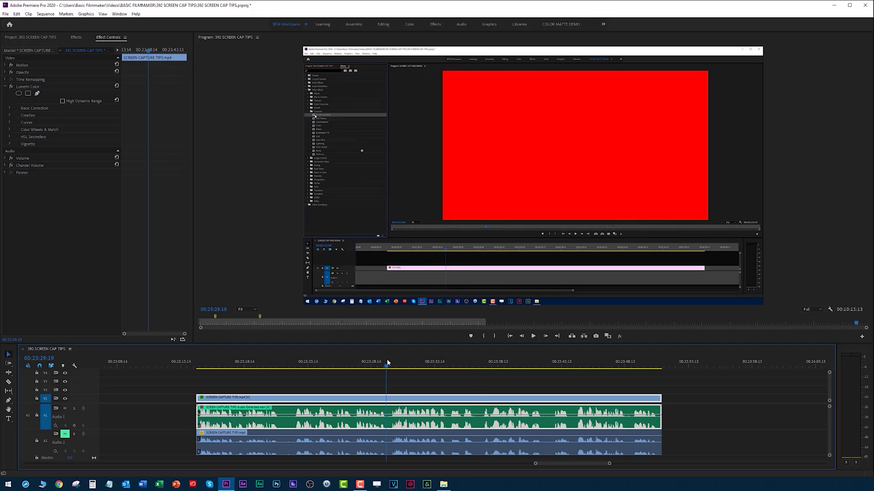
pyautogui.press('`')
pyautogui.press('space')
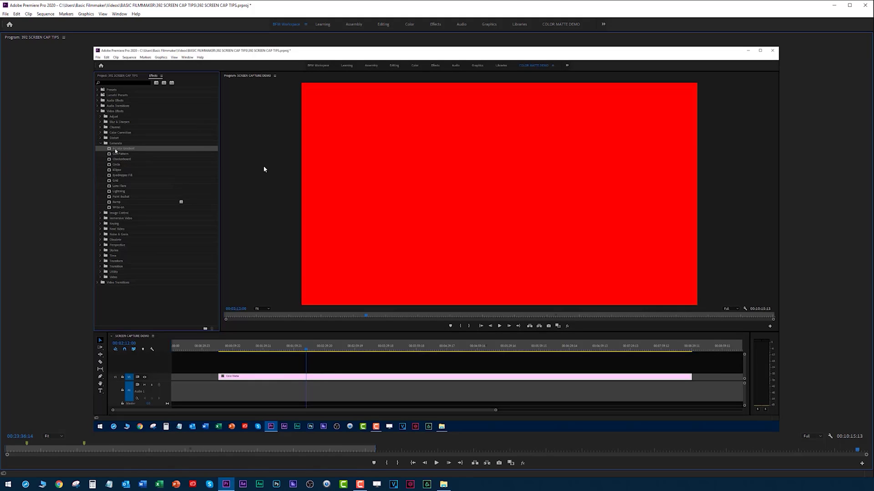
pyautogui.press('`')
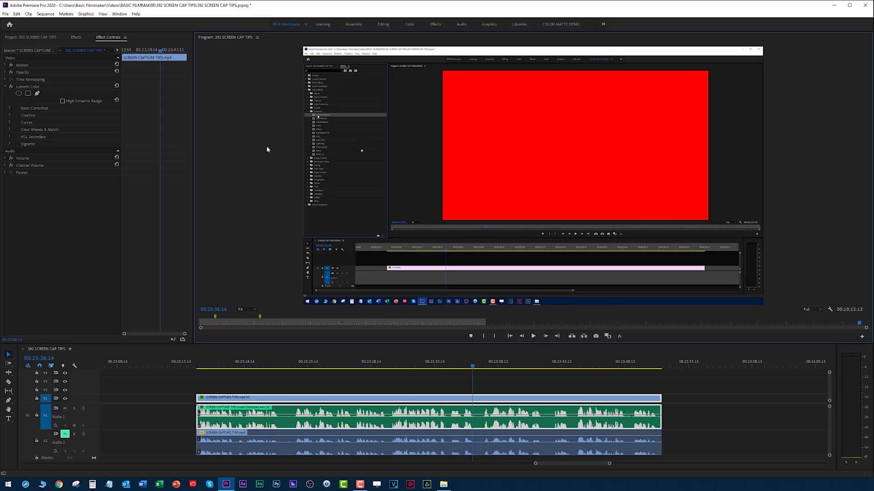
# Search the effects for "sharp" and apply the Sharpen video effect to the screen capture clip on V1.
pyautogui.click(80, 39)
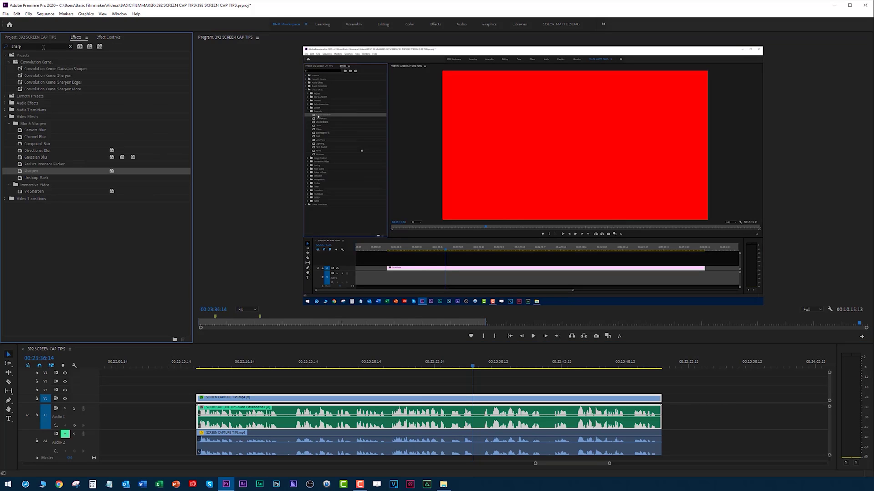
pyautogui.click(61, 48)
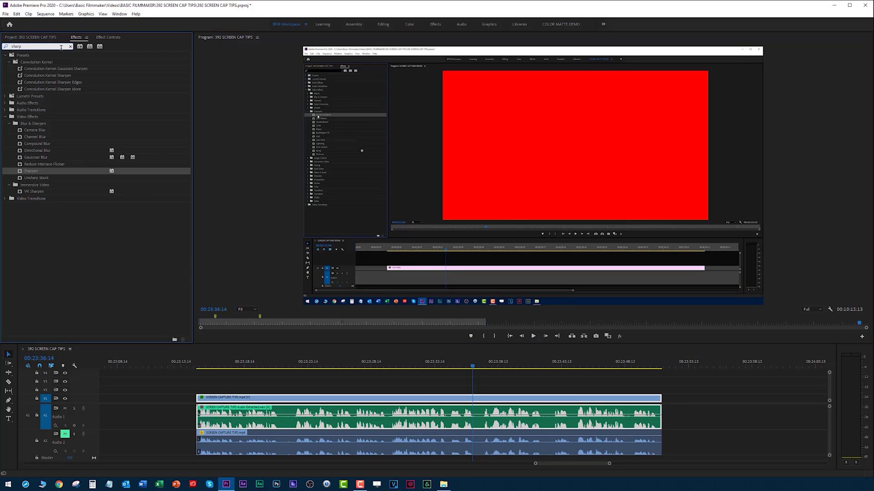
pyautogui.press('BackSpace')
pyautogui.press('BackSpace')
pyautogui.press('BackSpace')
pyautogui.press('BackSpace')
pyautogui.write('HARP')
pyautogui.moveTo(23, 172); pyautogui.dragTo(358, 399)
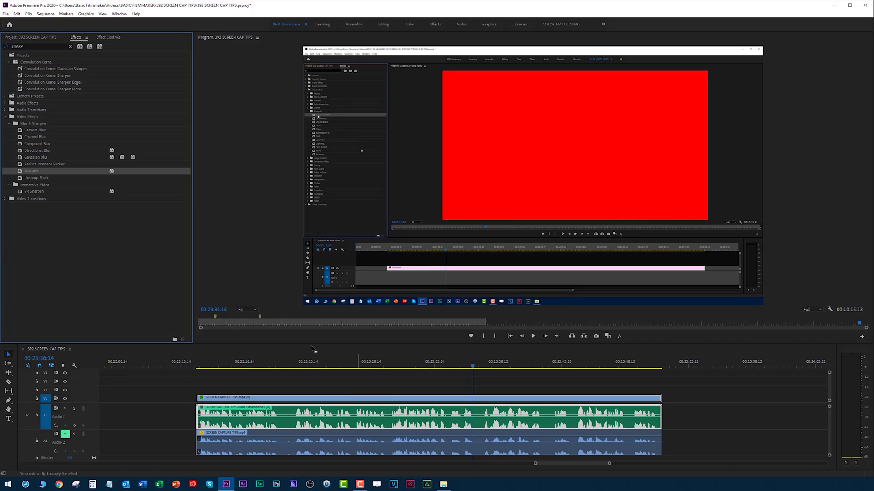
# Set the clip's Sharpen Amount to 10.
pyautogui.click(113, 38)
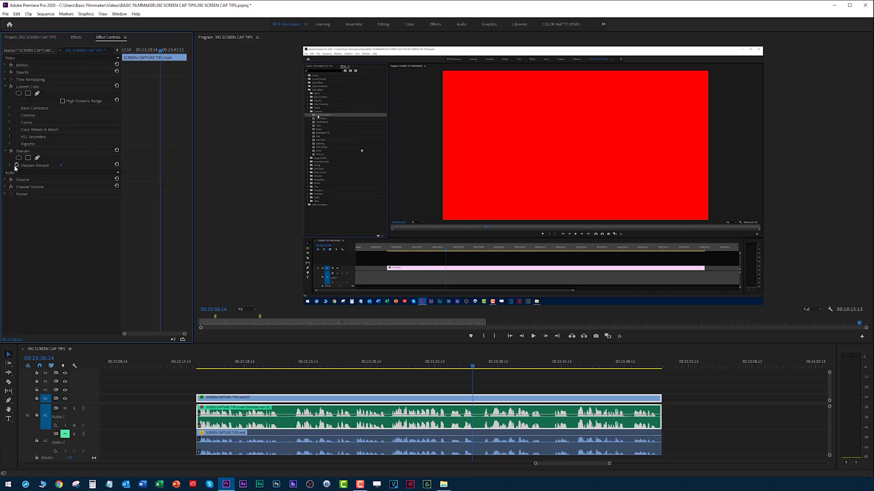
pyautogui.click(61, 166)
pyautogui.write('10')
pyautogui.press('Return')
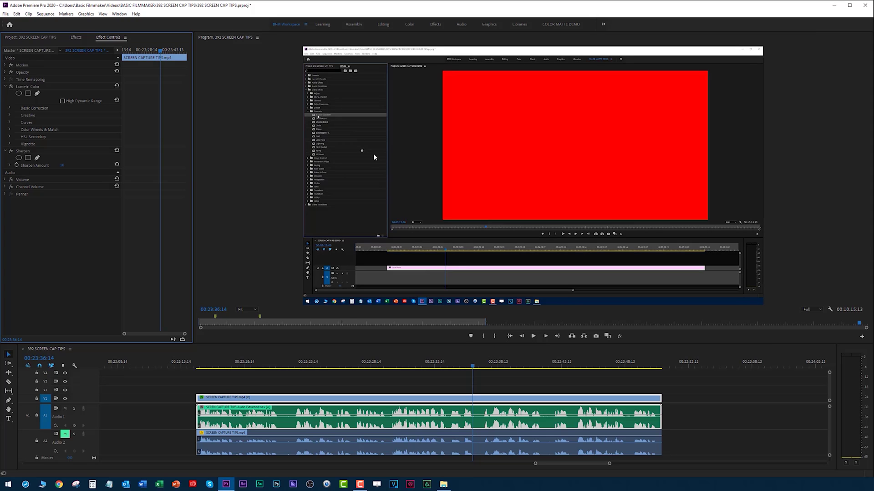
# Try an exaggerated Sharpen Amount of 261 on the clip, and undo it.
pyautogui.click(66, 165)
pyautogui.write('261')
pyautogui.press('Return')
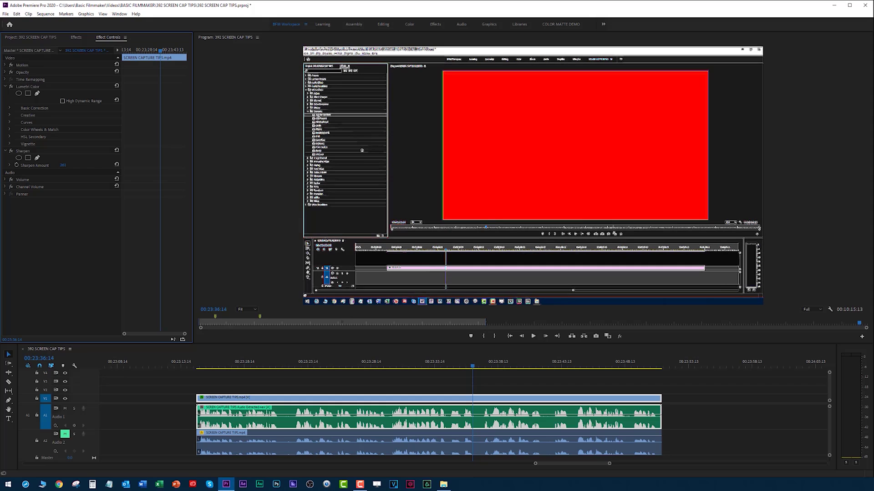
pyautogui.hotkey('ctrl', 'z')
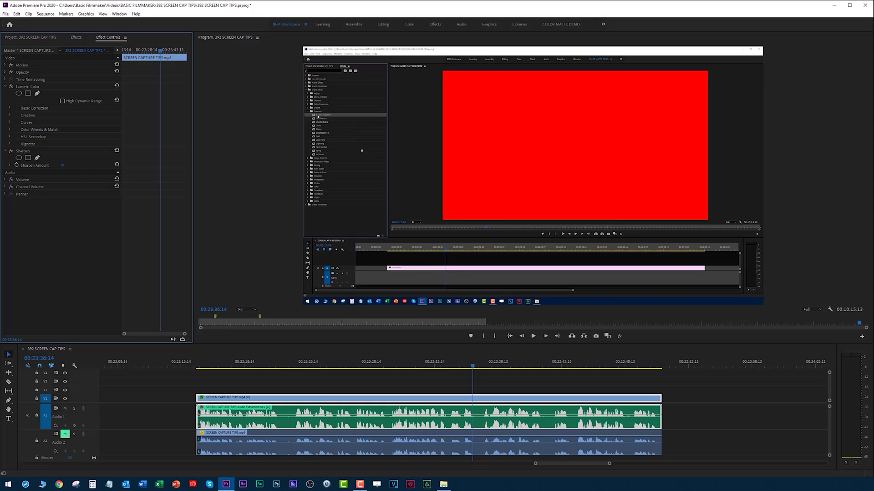
# Toggle the Sharpen effect and examine the clip's sharpness in the maximized Program Monitor.
pyautogui.click(11, 151)
pyautogui.press('`')
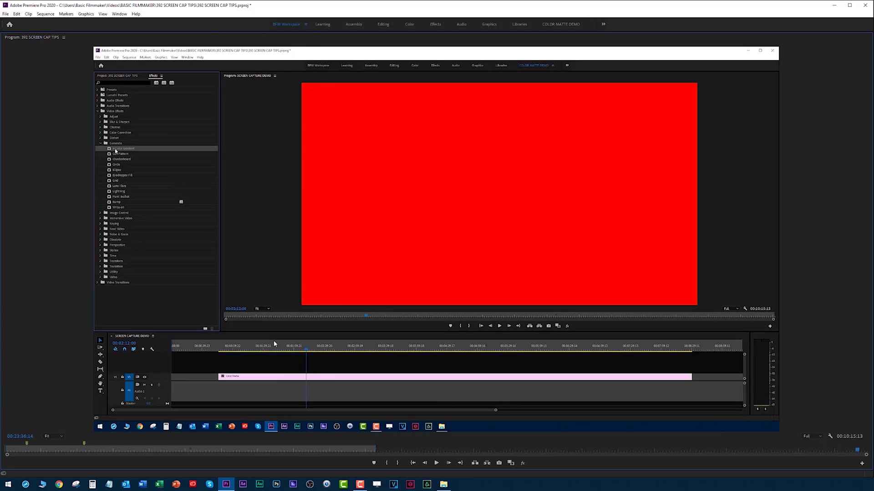
pyautogui.press('`')
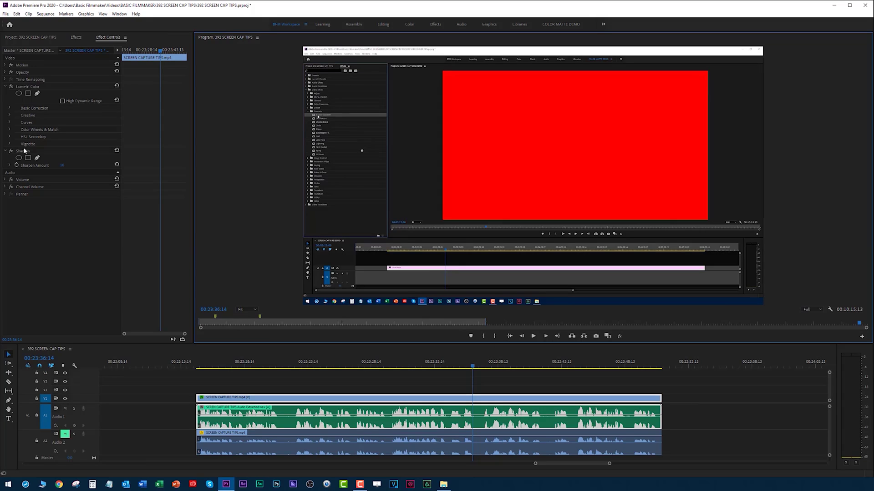
# Collapse the Sharpen and Lumetri Color settings and toggle the effects to compare the picture with and without them.
pyautogui.click(5, 151)
pyautogui.click(5, 151)
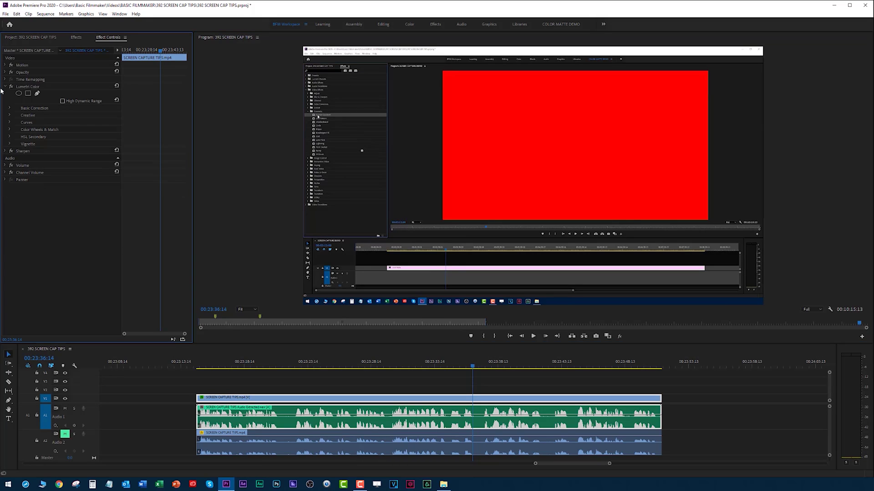
pyautogui.click(5, 87)
pyautogui.click(11, 94)
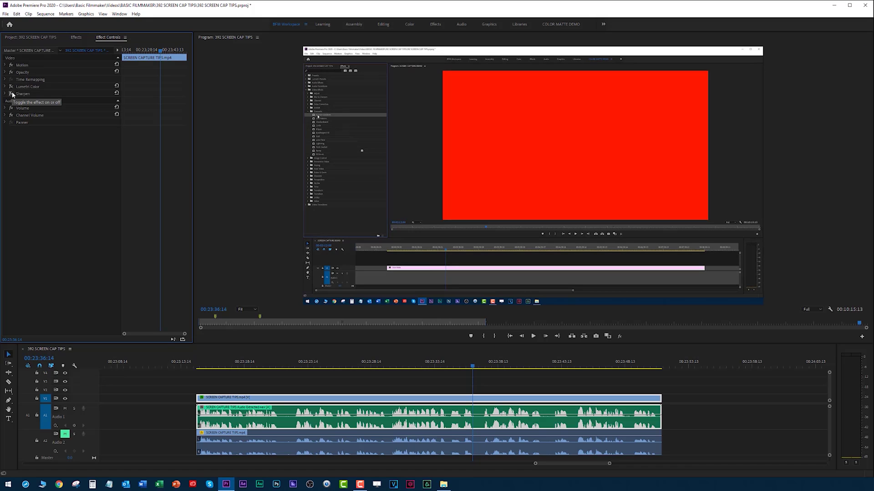
# Turn the Sharpen effect back on and check the sharpened picture in the maximized Program Monitor.
pyautogui.click(11, 93)
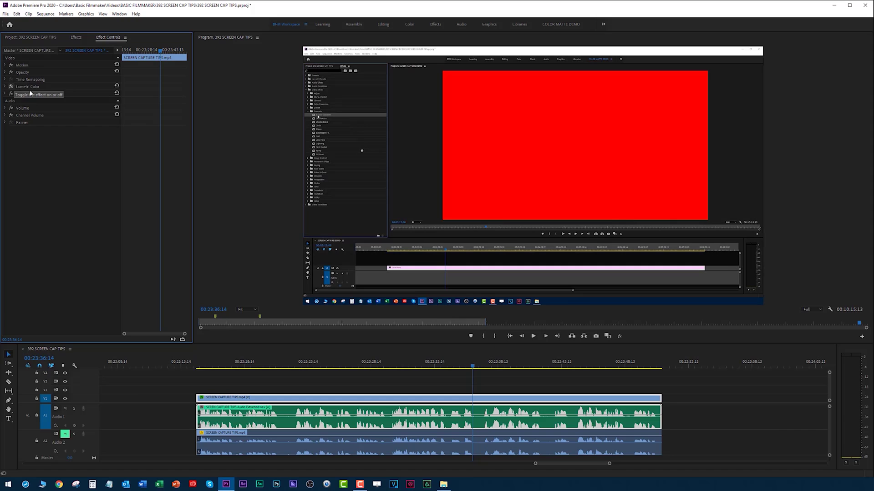
pyautogui.press('`')
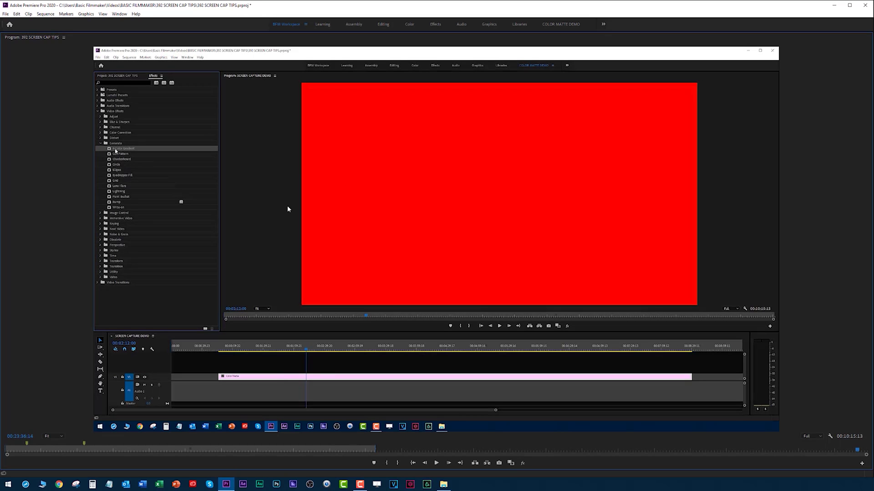
pyautogui.press('`')
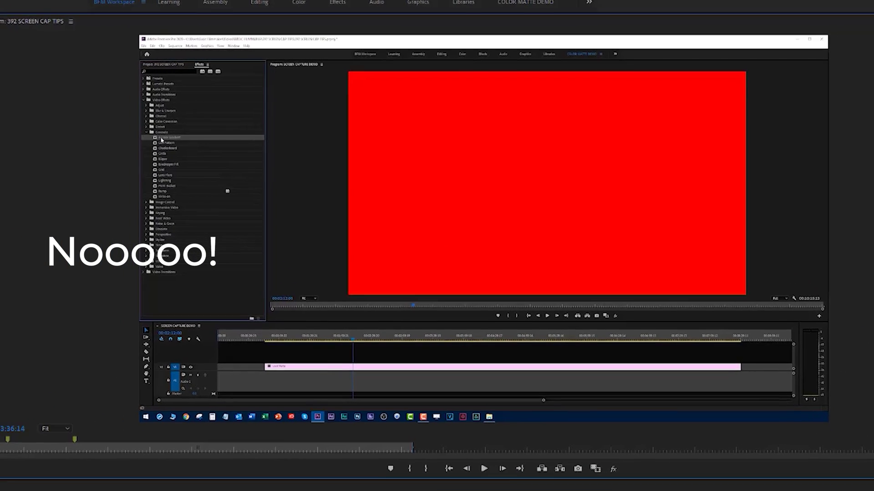
# Play the clip to 00:23:16:00 and enable Position and Scale keyframing there.
pyautogui.click(79, 439)
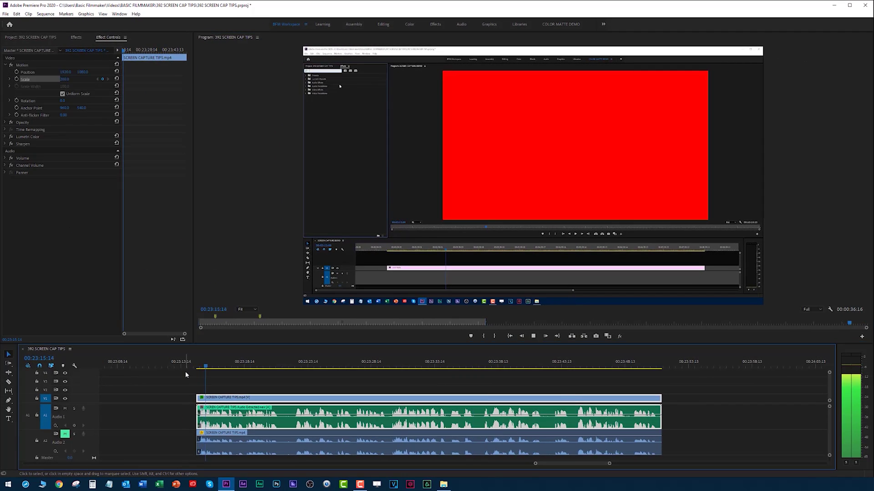
pyautogui.press('space')
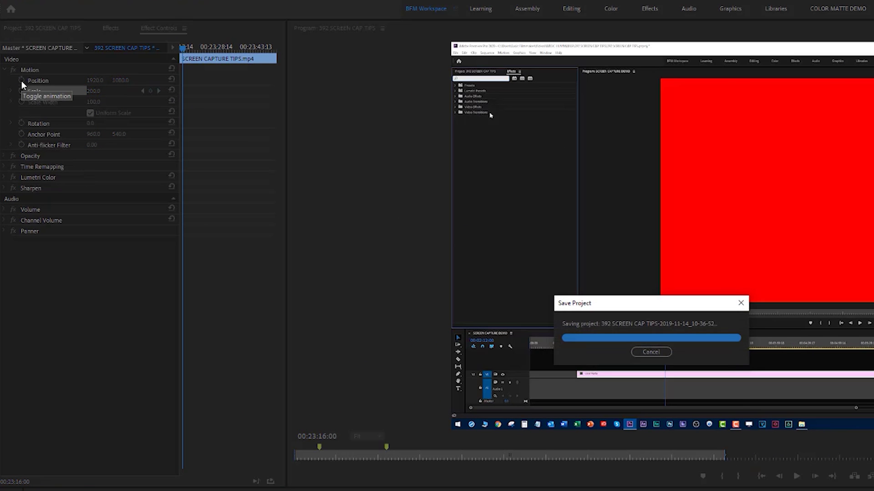
pyautogui.click(21, 80)
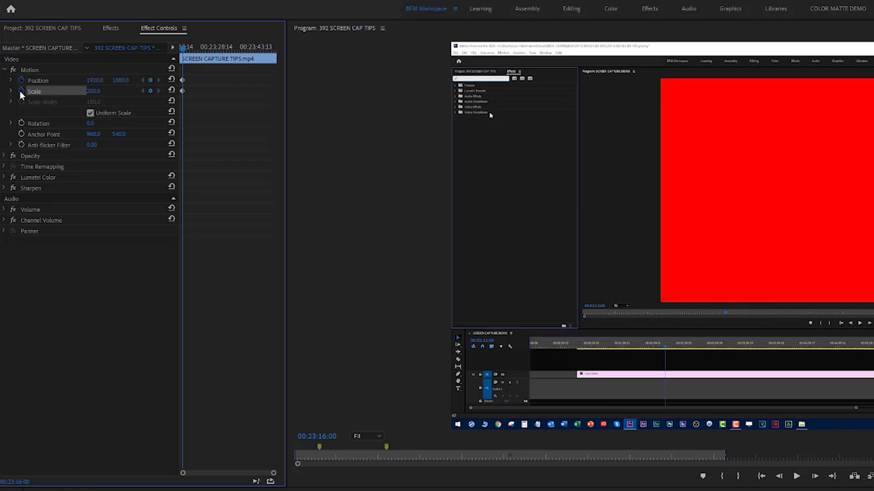
# Five frames on, at 00:23:16:05, zoom in on the effects list with Scale 300 and Position 2877, 1503.
pyautogui.hotkey('shift', 'Right')
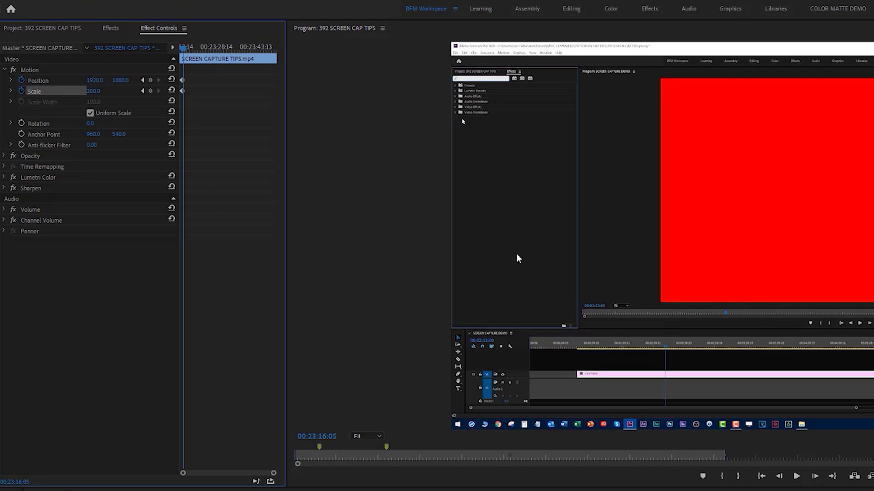
pyautogui.click(96, 91)
pyautogui.write('300')
pyautogui.press('Return')
pyautogui.moveTo(120, 80); pyautogui.dragTo(194, 80)
pyautogui.moveTo(91, 80); pyautogui.dragTo(146, 80)
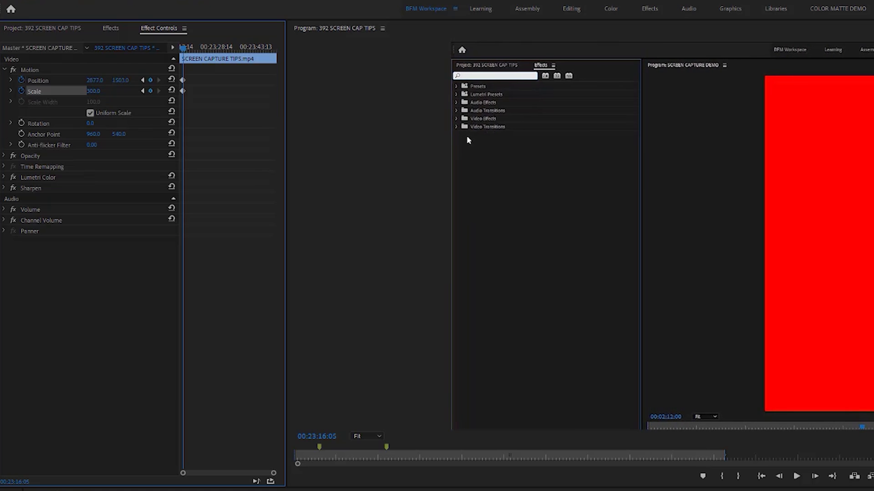
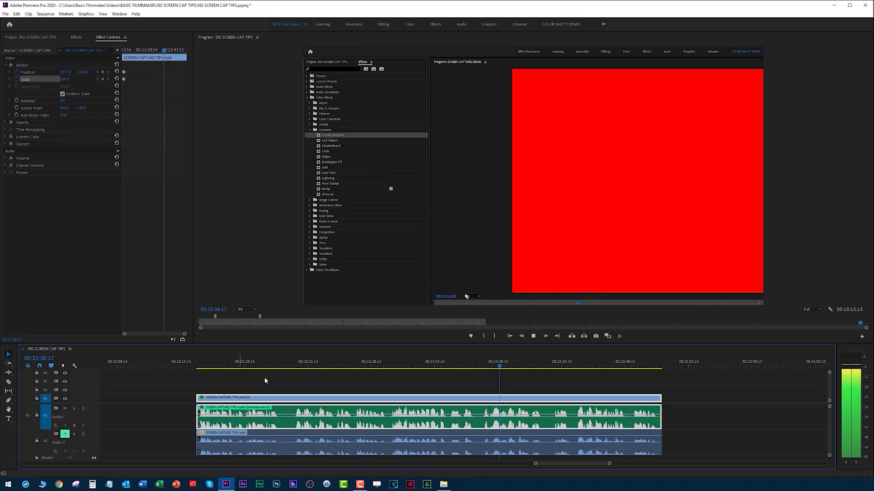
# Add Position and Scale keyframes at 00:23:36:20 to hold the zoomed-in framing until that point.
pyautogui.click(463, 362)
pyautogui.press('space')
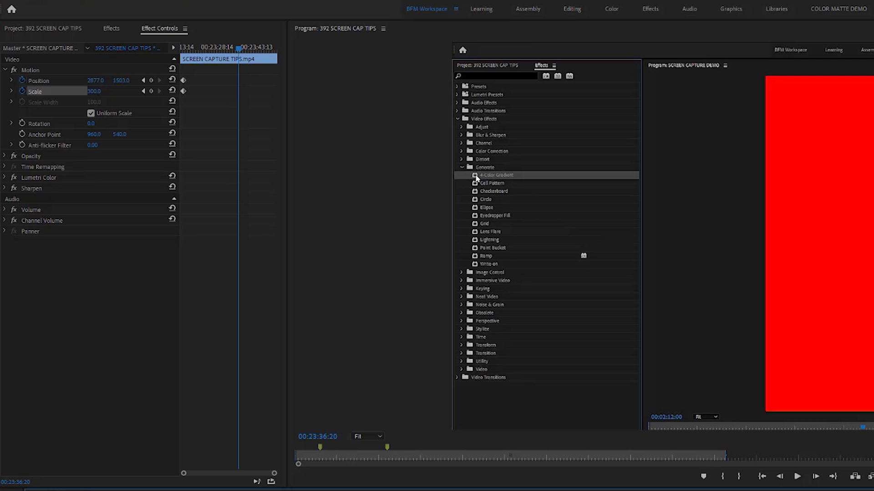
pyautogui.click(151, 80)
pyautogui.click(151, 90)
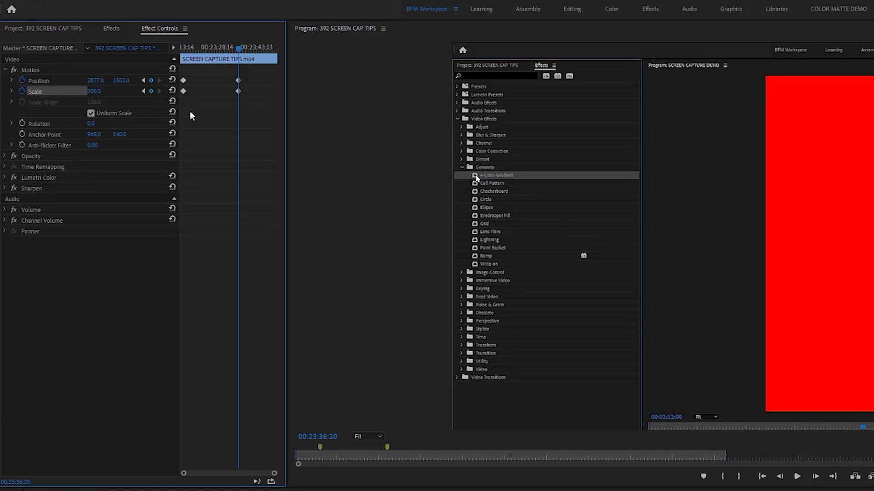
# At 00:23:37:01, set Scale to 200 and reset Position to 1920, 1080, and play back the zoom-out.
pyautogui.hotkey('shift', 'Right')
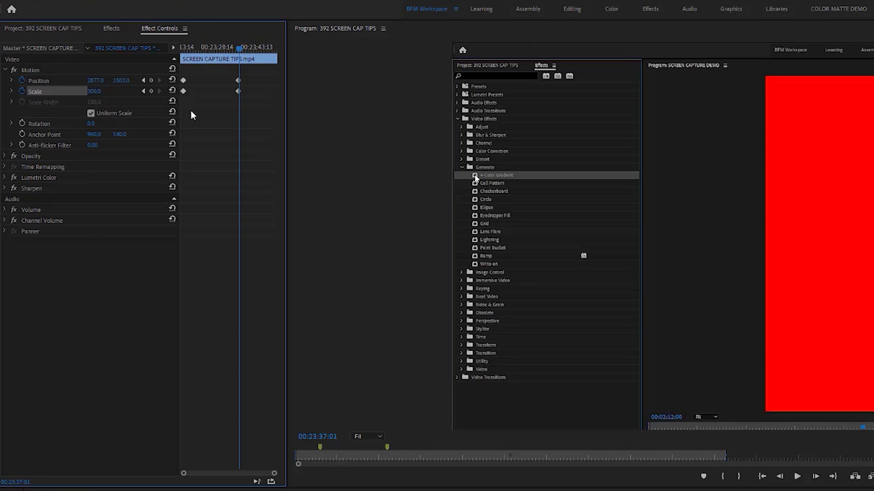
pyautogui.click(94, 91)
pyautogui.write('200')
pyautogui.press('Return')
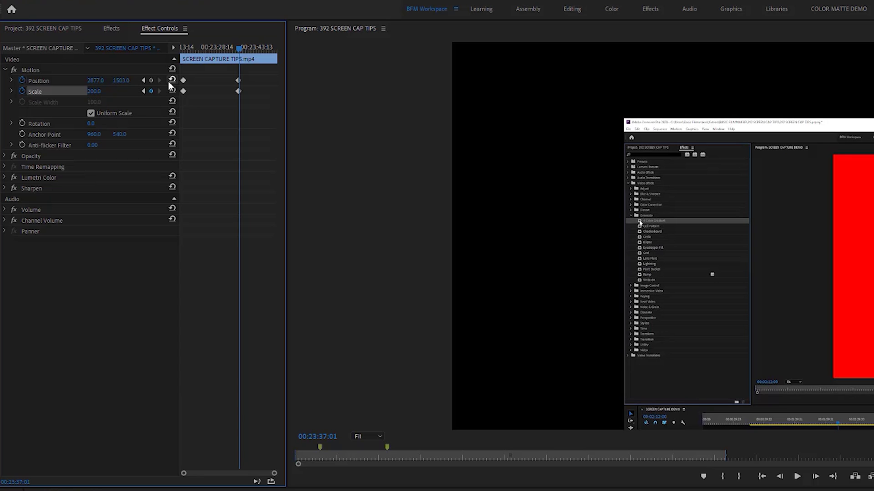
pyautogui.click(172, 80)
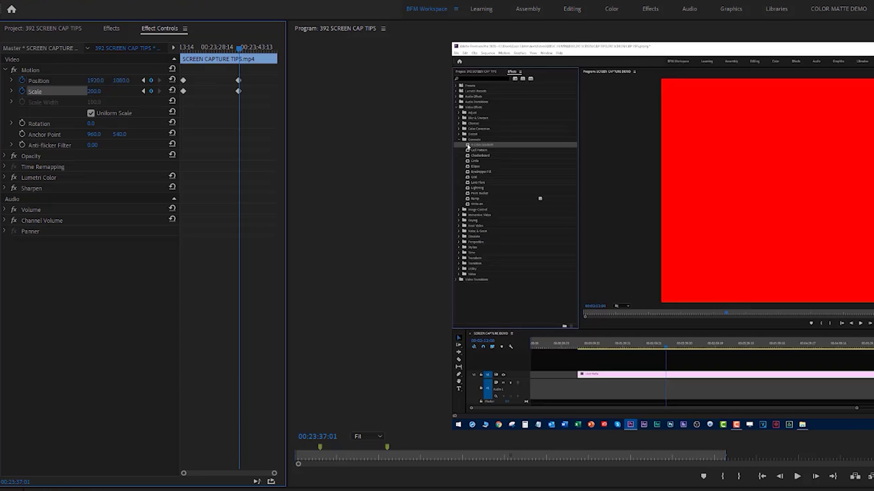
pyautogui.click(469, 366)
pyautogui.press('space')
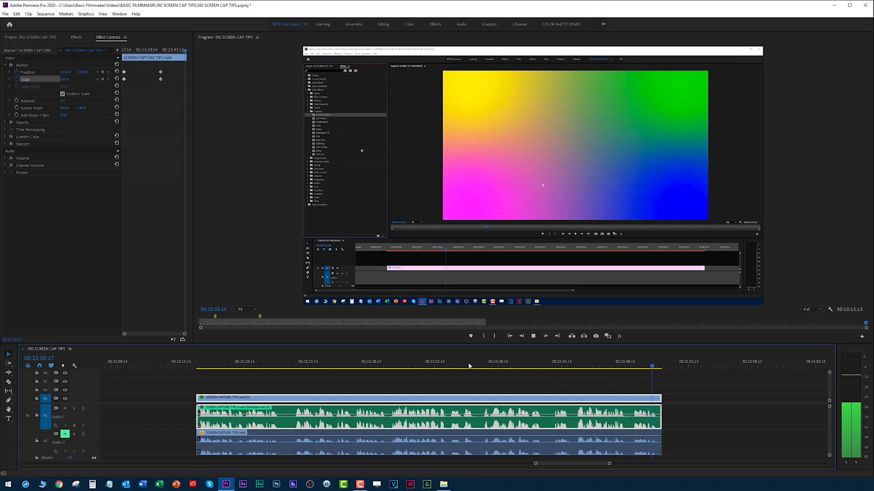
# Cut the video and audio tracks near 00:23:44, ripple-delete the short unwanted stretch, and play the rest.
pyautogui.moveTo(556, 366)
pyautogui.mouseDown()
pyautogui.moveTo(574, 364)
pyautogui.moveTo(554, 363)
pyautogui.mouseUp()
pyautogui.hotkey('ctrl', 'k')
pyautogui.press('space')
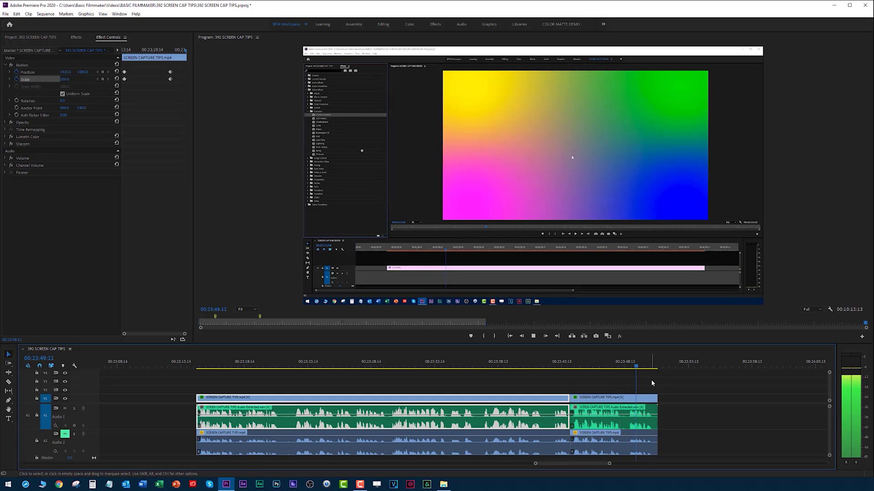
pyautogui.press('space')
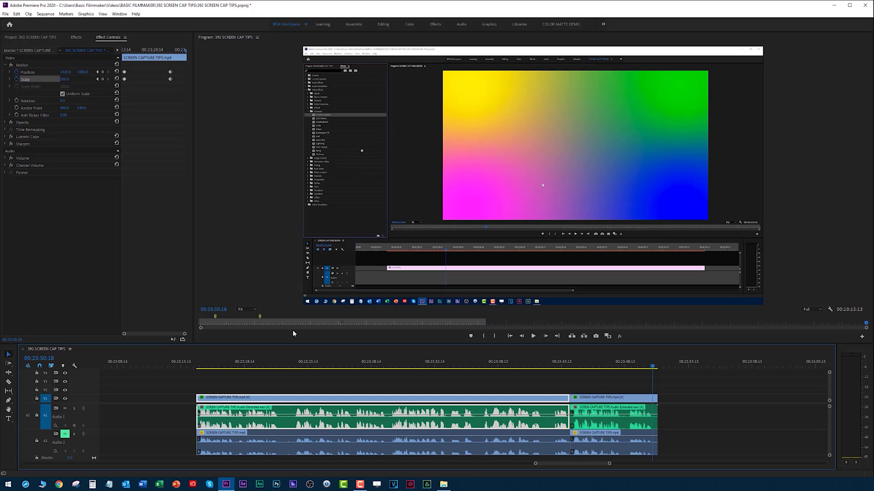
# At 00:23:30:02, toggle the Lumetri Color effect to compare the zoomed picture with and without it.
pyautogui.click(389, 364)
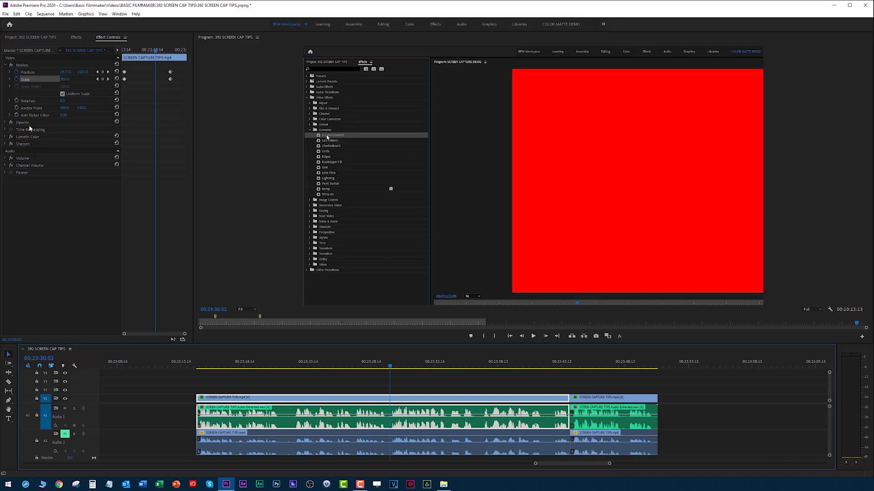
pyautogui.click(11, 137)
pyautogui.click(11, 138)
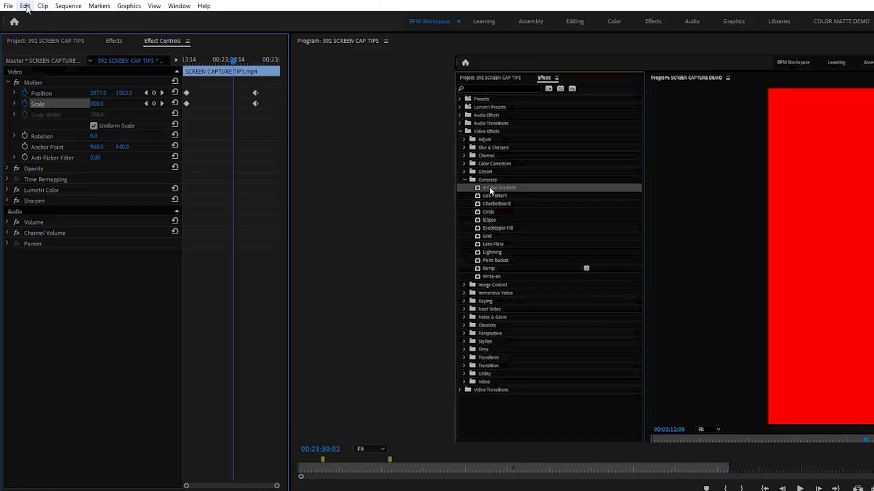
# Set the Interactive Controls and Focus Indicators highlight colors to their lightest in the Appearance preferences, and check the panel outlines.
pyautogui.click(26, 6)
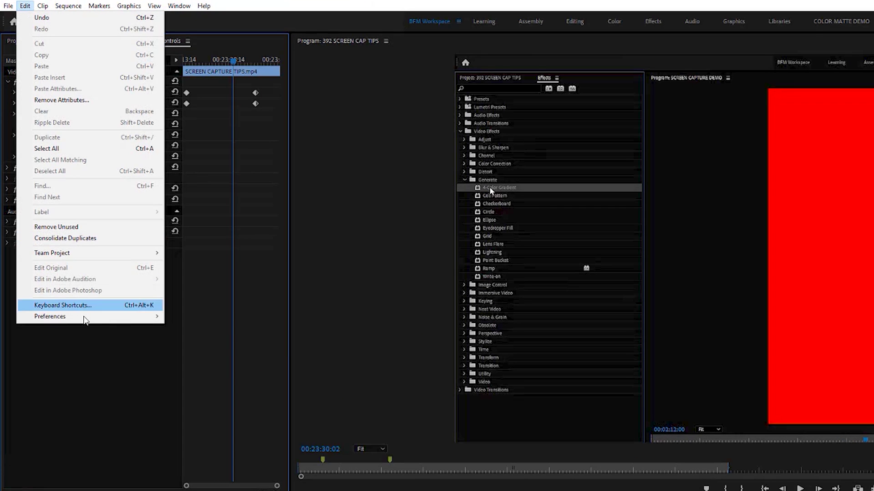
pyautogui.moveTo(85, 316)
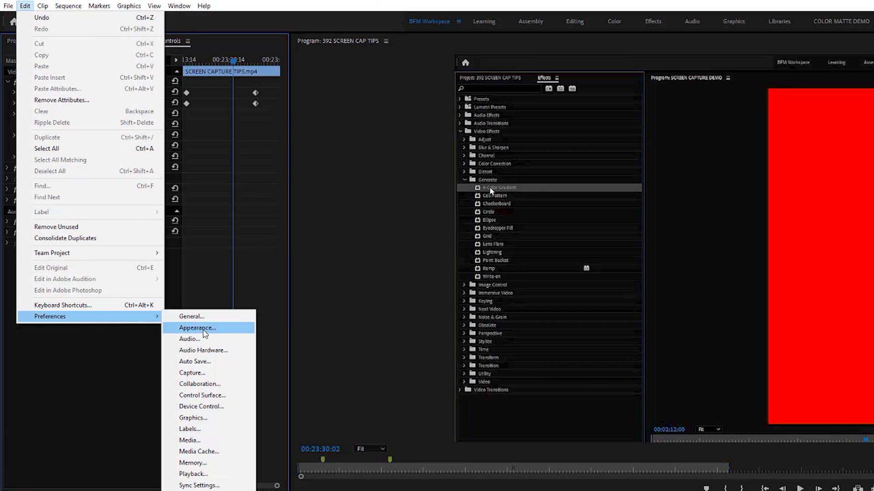
pyautogui.click(200, 329)
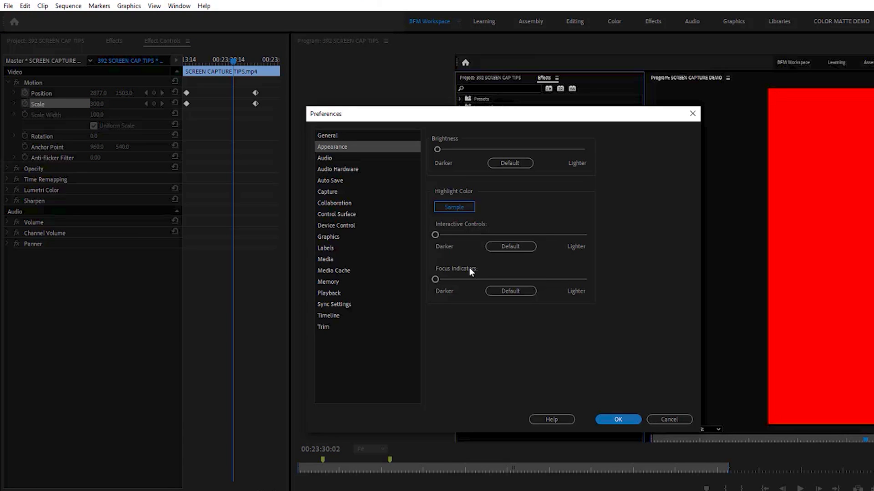
pyautogui.moveTo(435, 234); pyautogui.dragTo(635, 246)
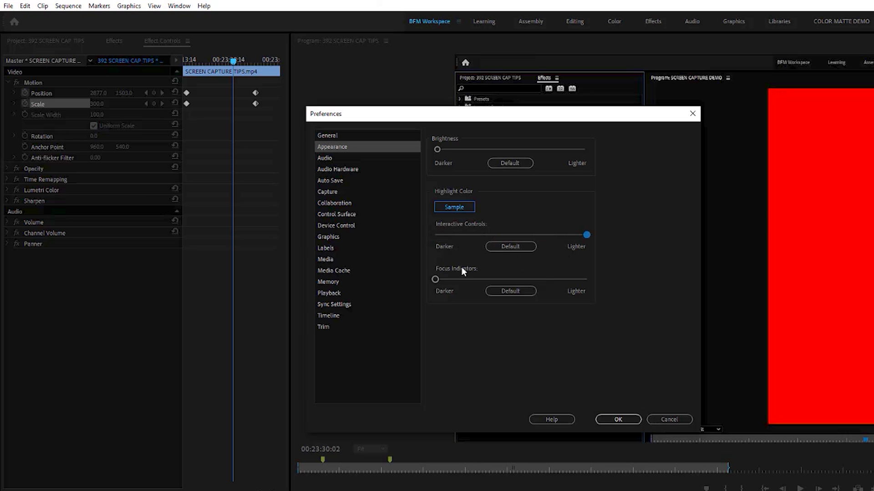
pyautogui.moveTo(435, 279); pyautogui.dragTo(643, 281)
pyautogui.click(617, 419)
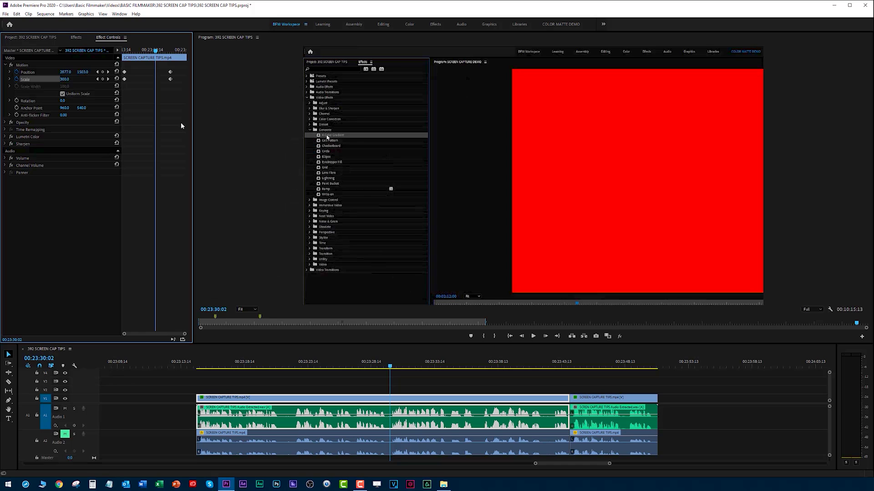
pyautogui.click(270, 345)
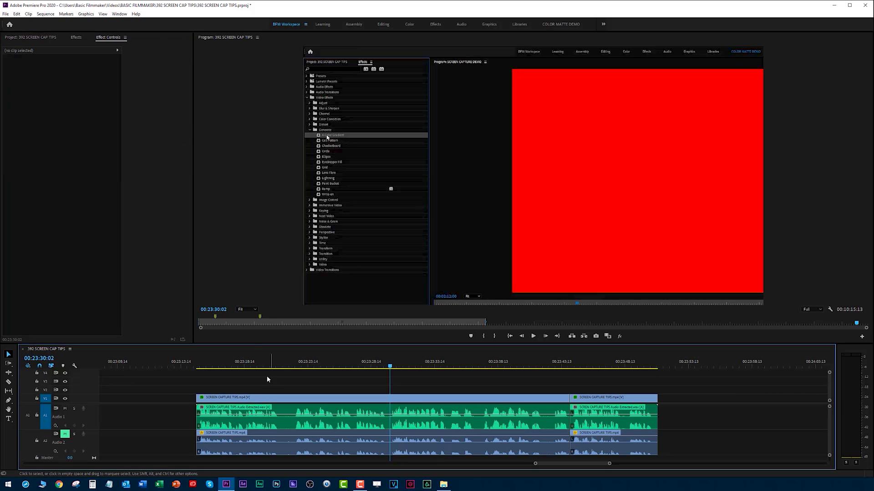
pyautogui.click(244, 132)
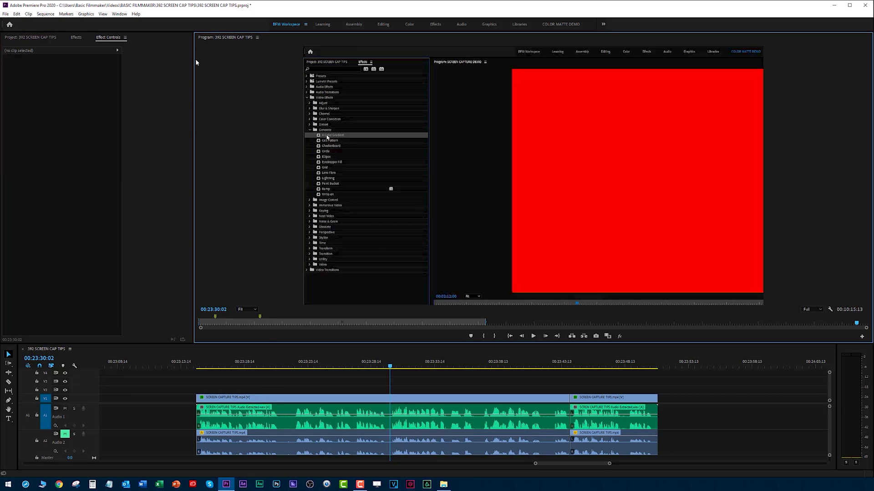